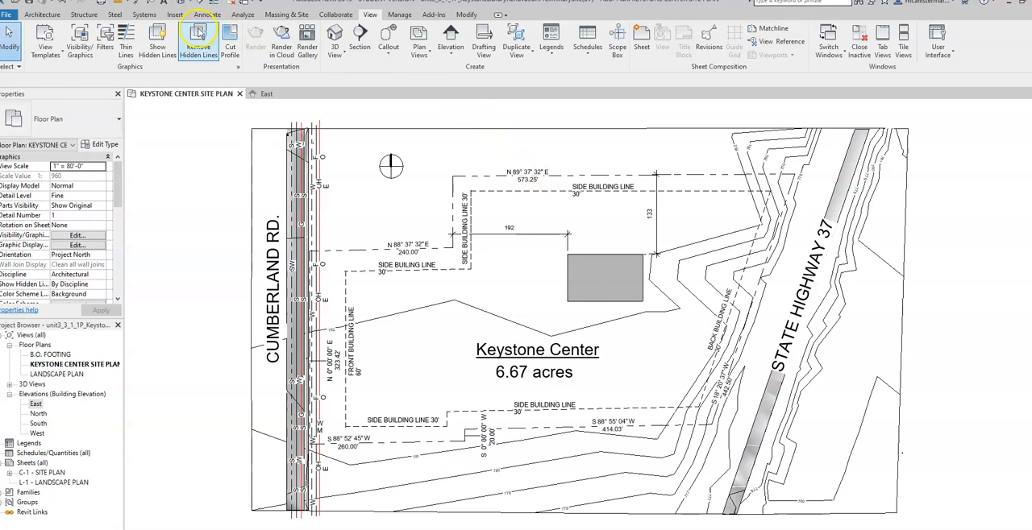
- Link the Revit model FOR OCT unit3_3_1_1_P_KeystoneLibraryRenovationPreliminaryBuildingSV.rvt into the site plan with Auto - Origin to Origin positioning
left_click(175, 14)
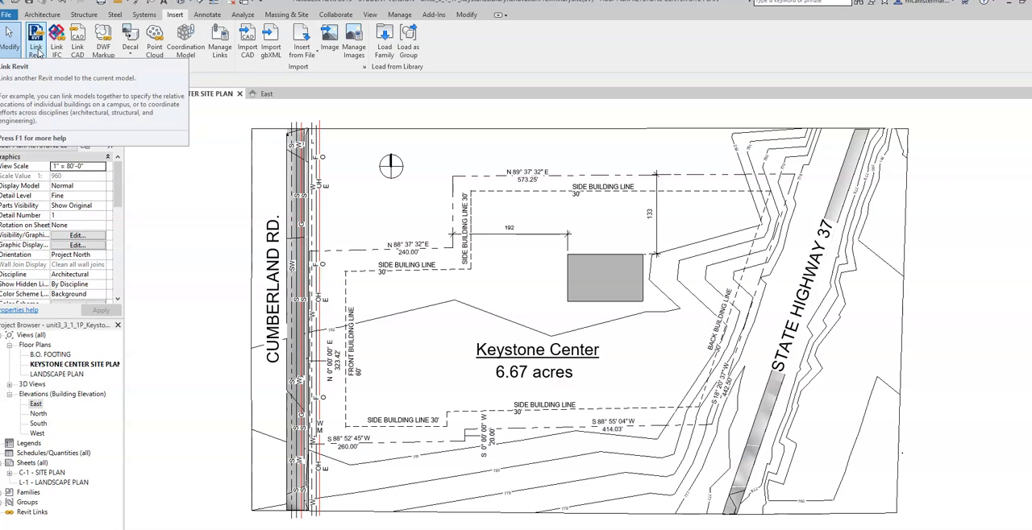
left_click(267, 94)
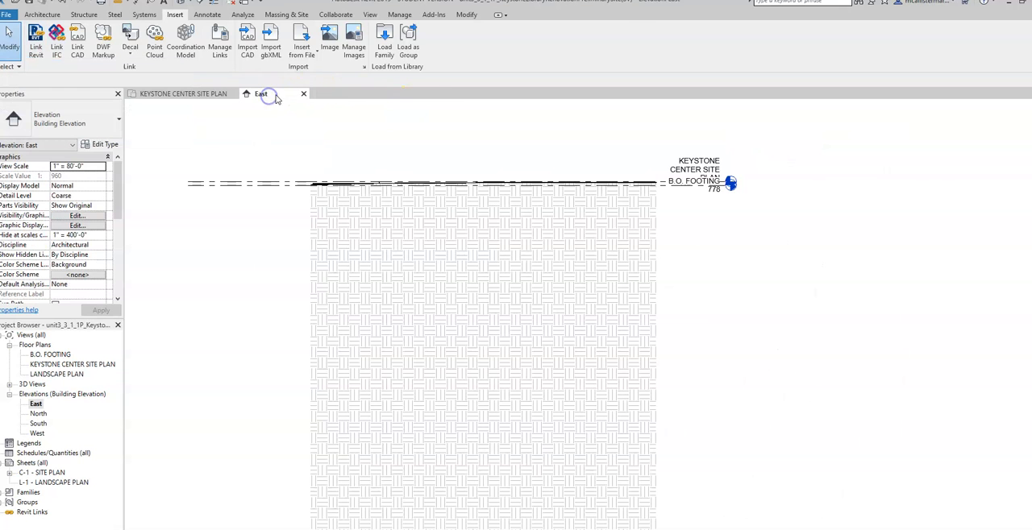
left_click(204, 93)
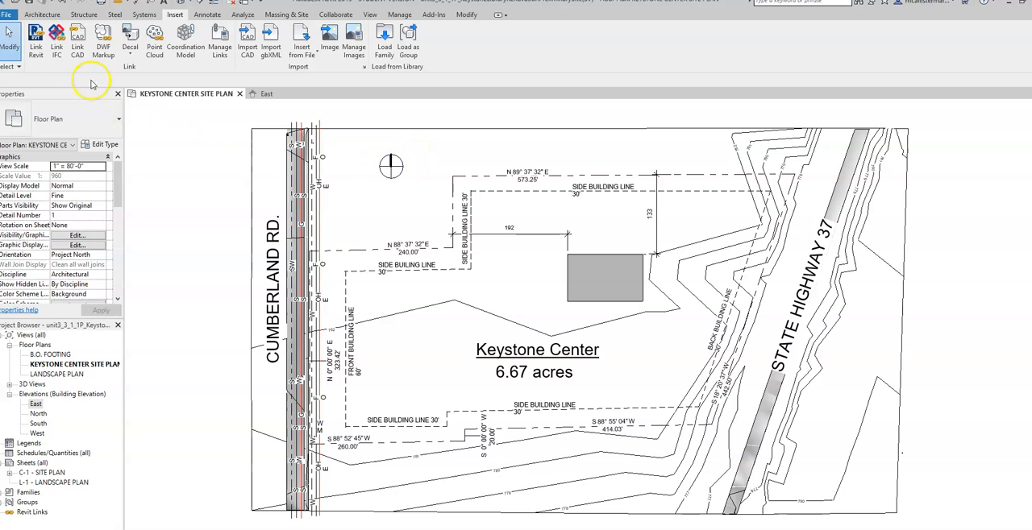
left_click(35, 40)
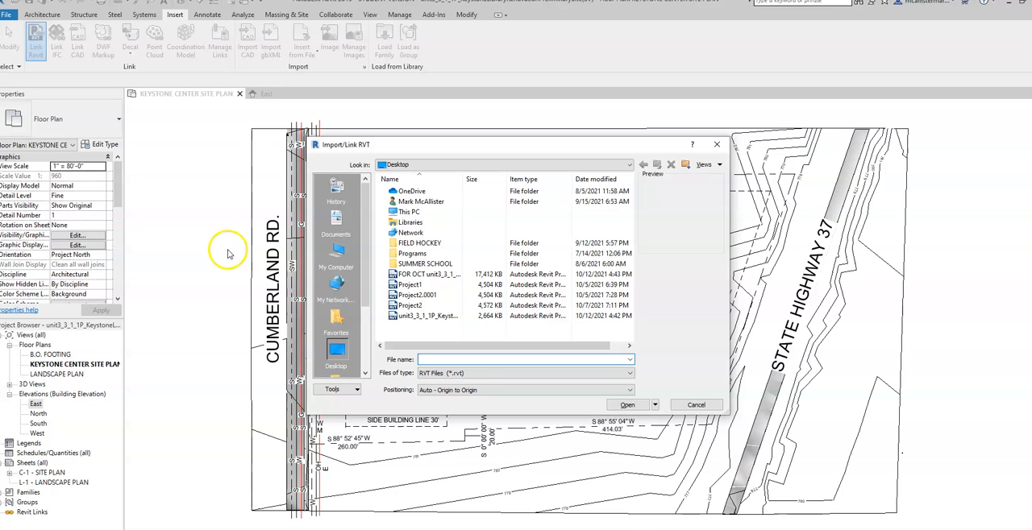
left_click(425, 274)
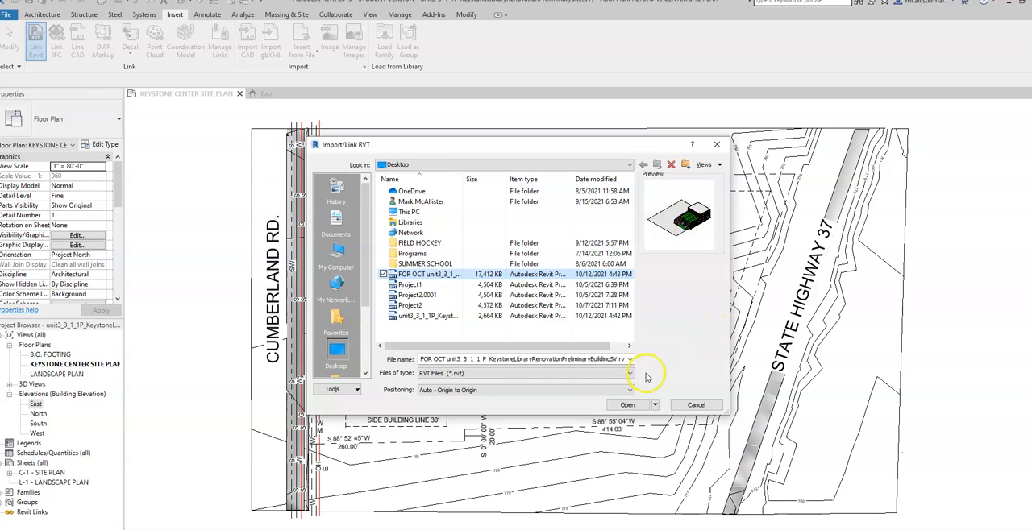
left_click(570, 390)
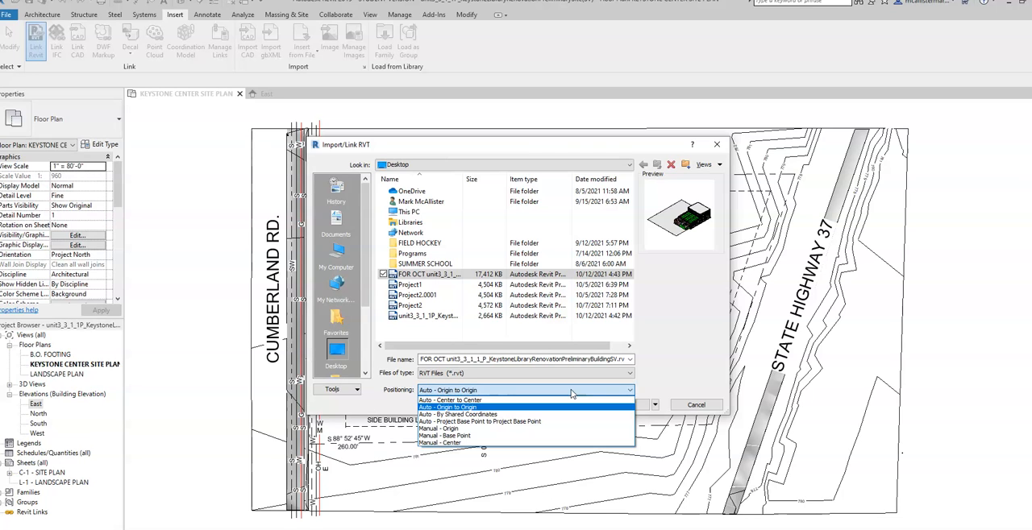
left_click(554, 444)
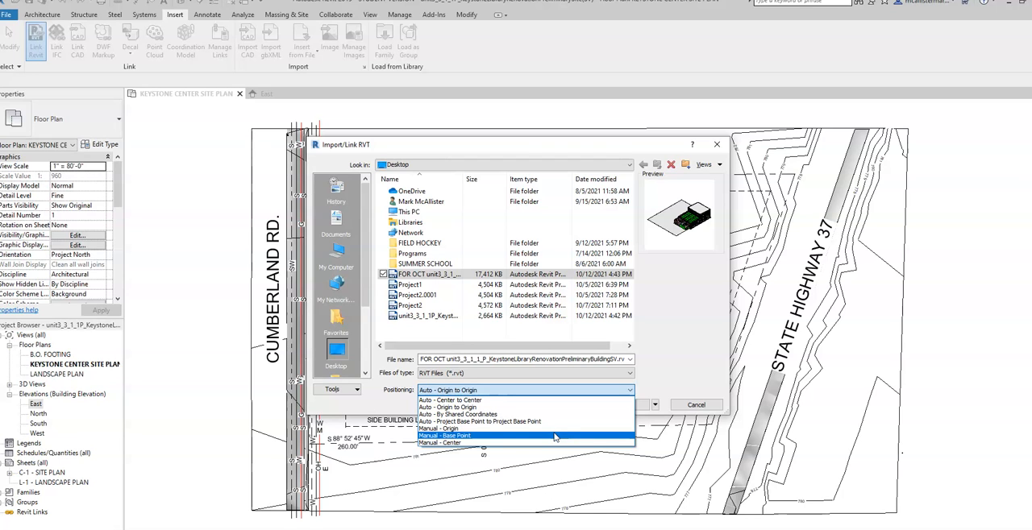
left_click(528, 407)
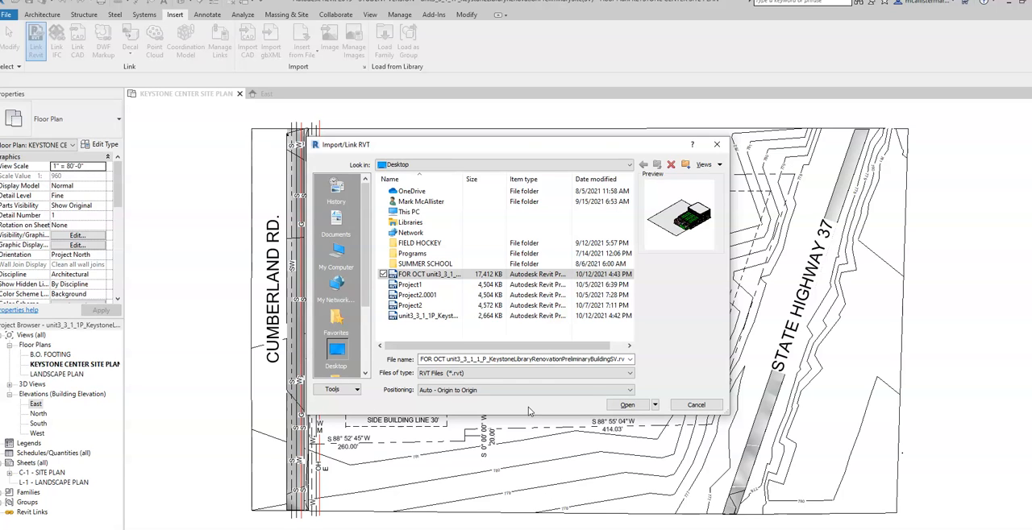
left_click(628, 405)
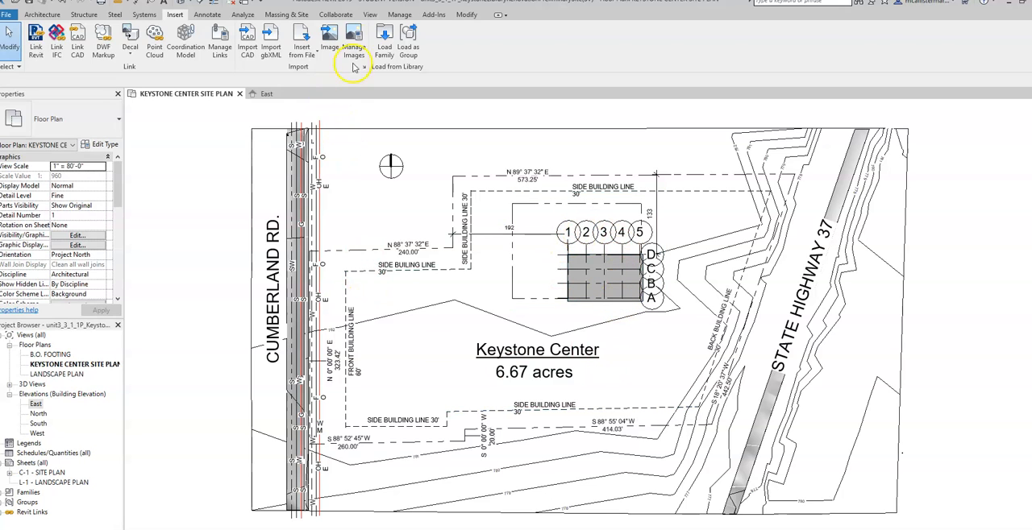
- Open the default 3D view and select the linked building to check its position relative to the site
left_click(369, 15)
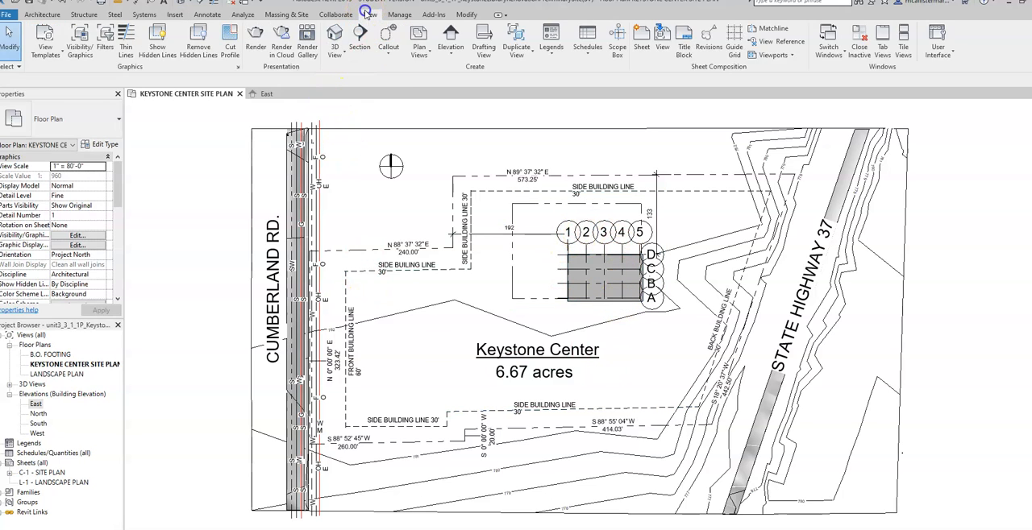
left_click(335, 40)
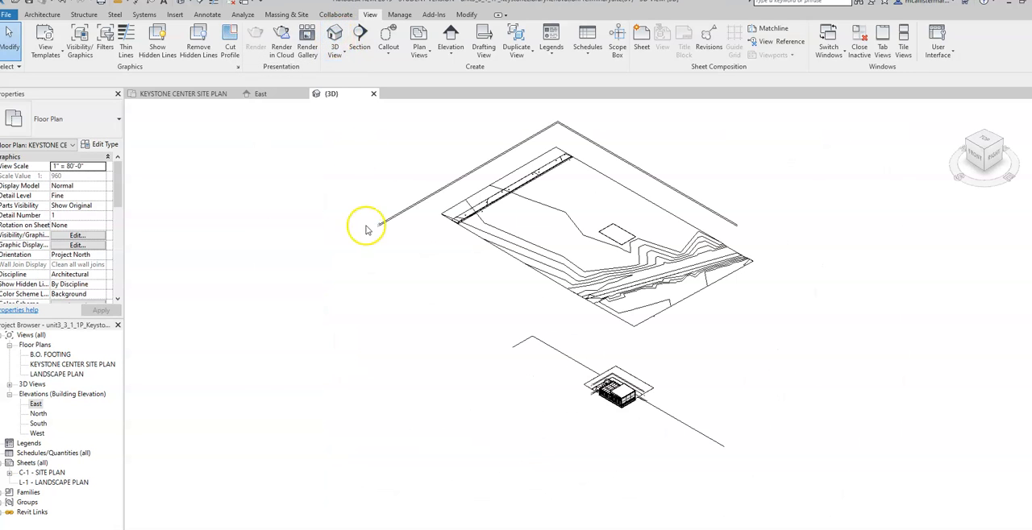
left_click(640, 404)
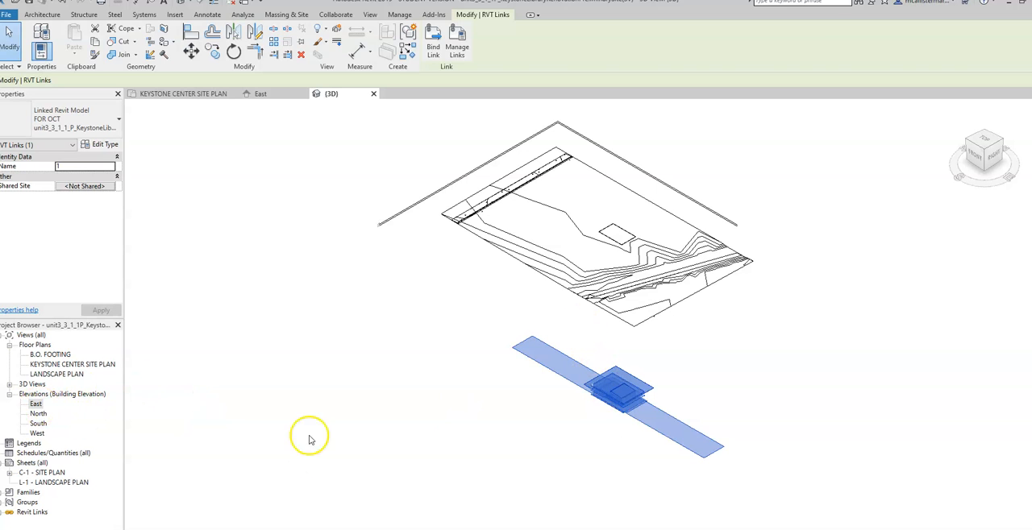
- Examine the linked building's levels against the site's B.O. FOOTING level in the East elevation
left_click(35, 404)
double_click(35, 404)
scroll(476, 350, "down", 1)
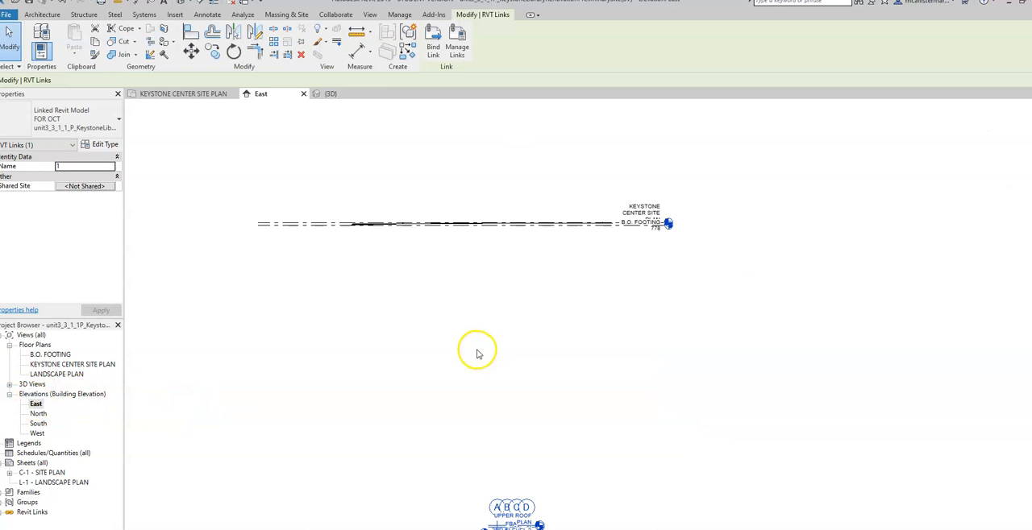
middle_click_drag(512, 408, 516, 337)
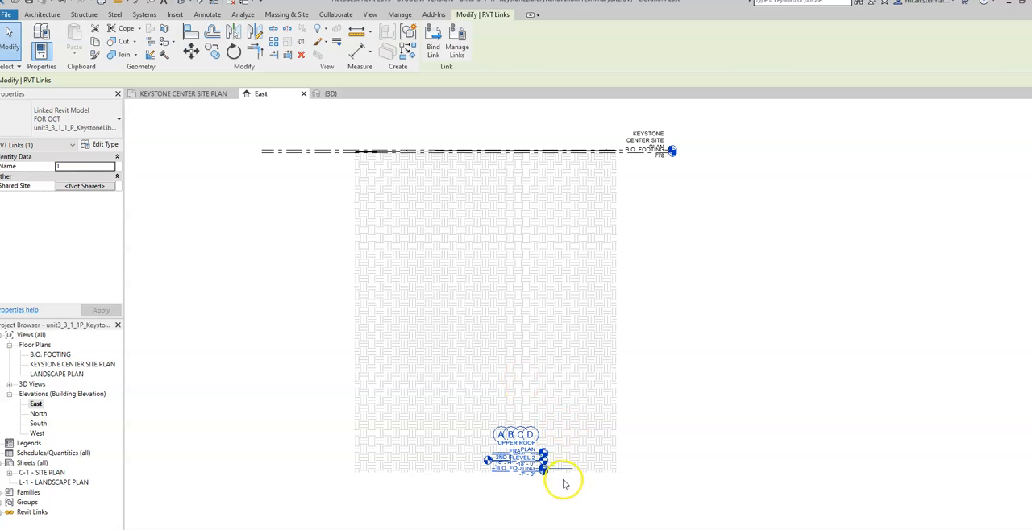
scroll(533, 480, "up", 5)
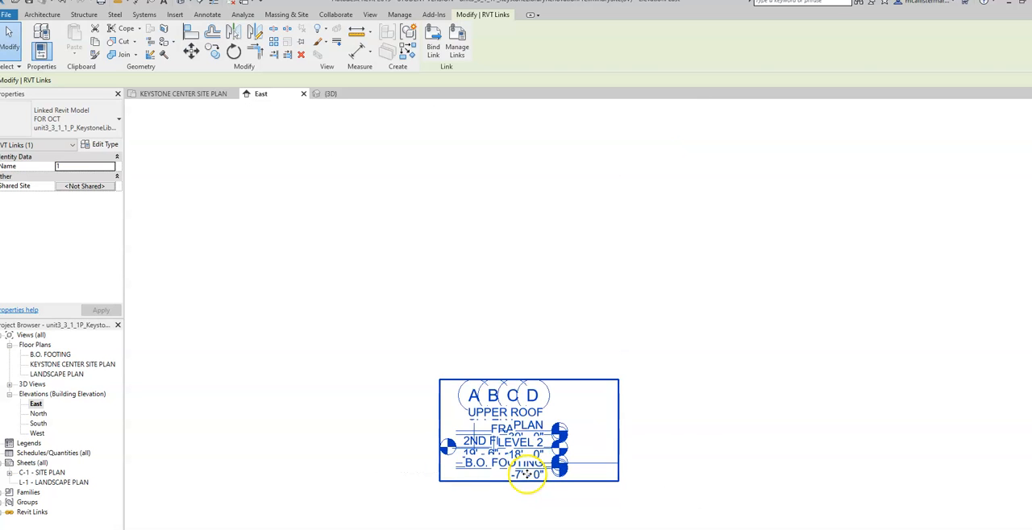
scroll(516, 472, "down", 3)
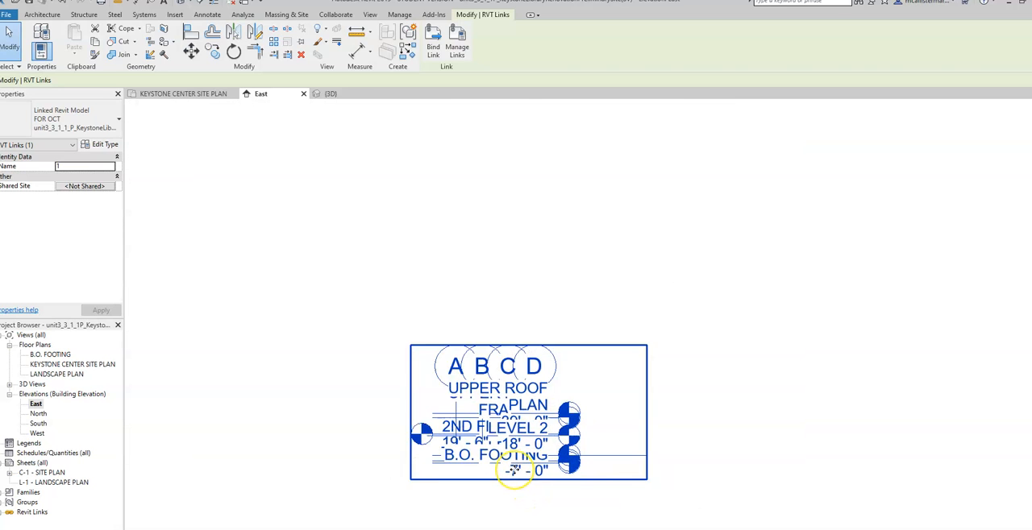
scroll(575, 327, "down", 2)
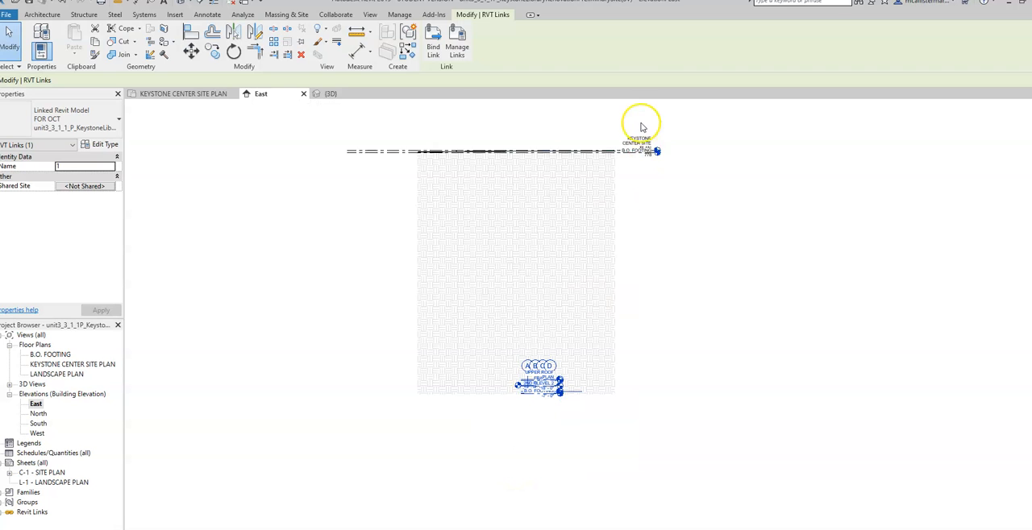
scroll(638, 125, "up", 5)
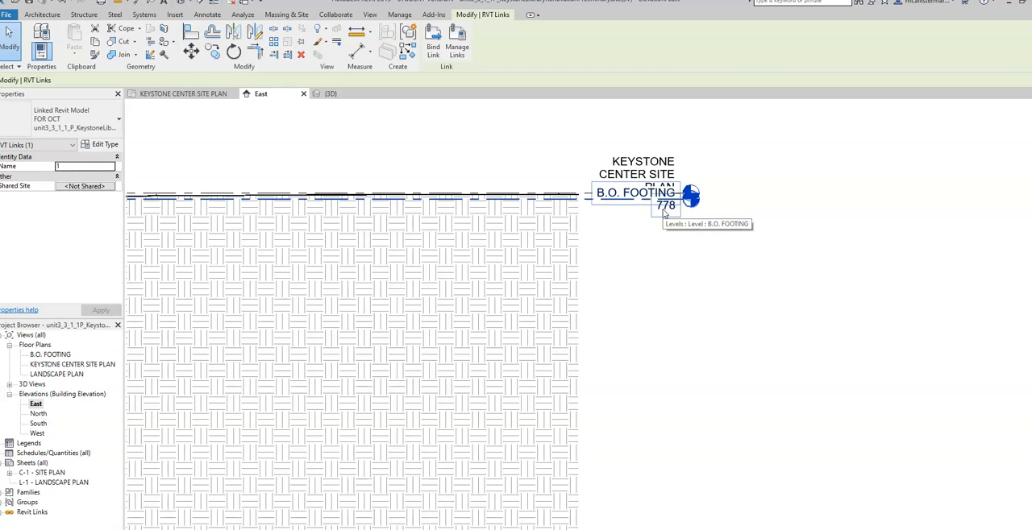
scroll(602, 359, "down", 5)
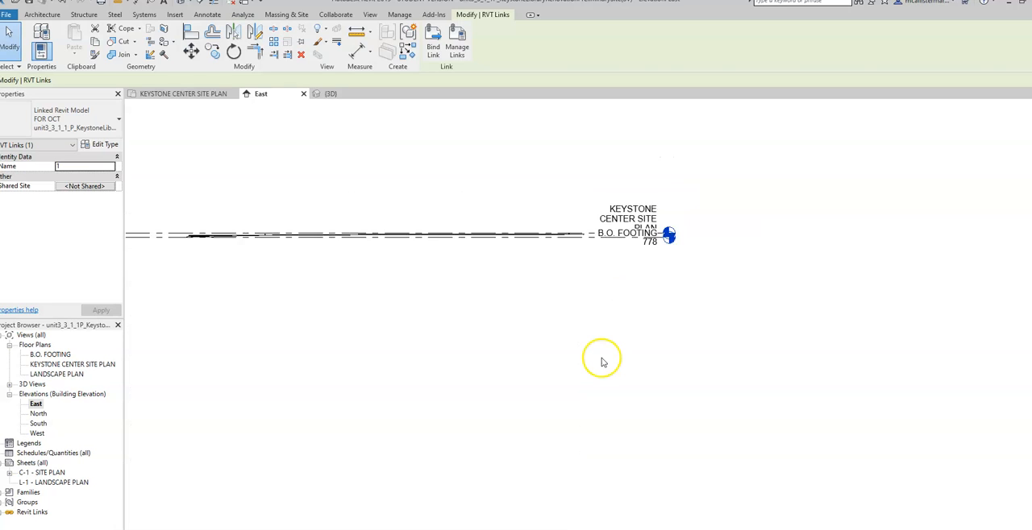
middle_click_drag(601, 359, 603, 255)
left_click(494, 495)
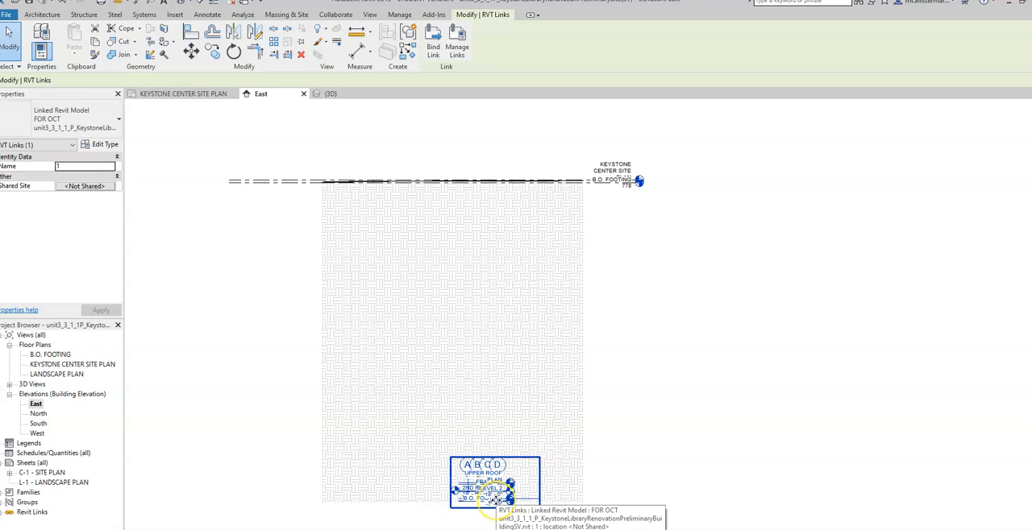
left_click(594, 174)
left_click(597, 182)
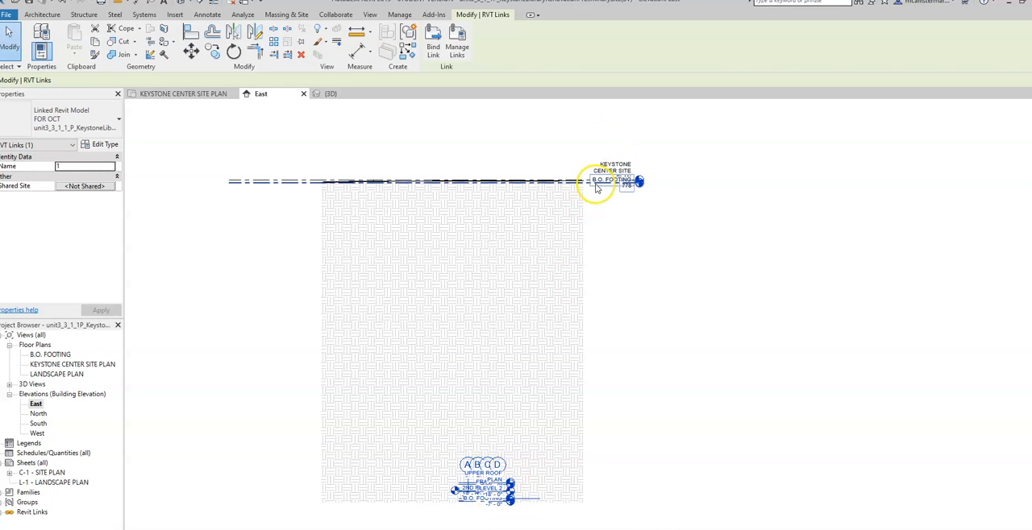
left_click(487, 484)
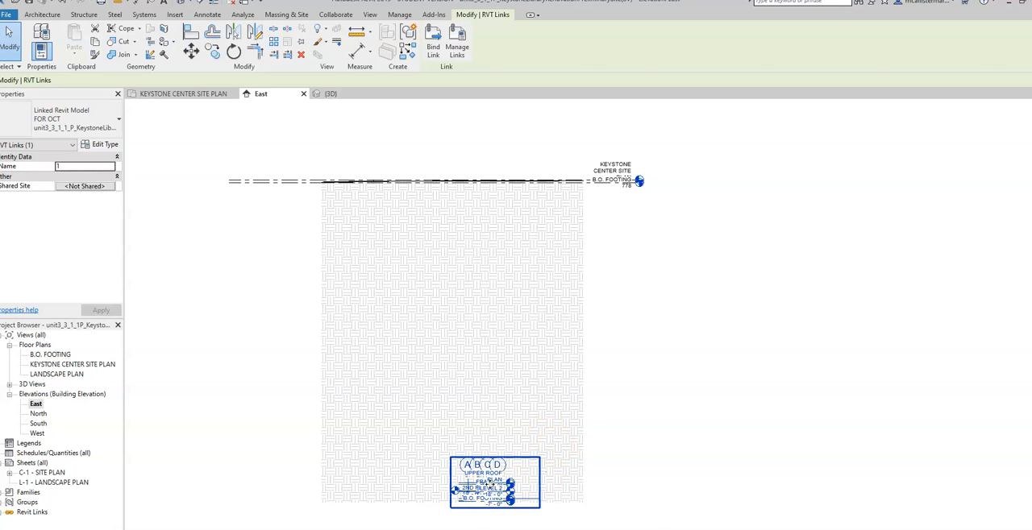
left_click(489, 488)
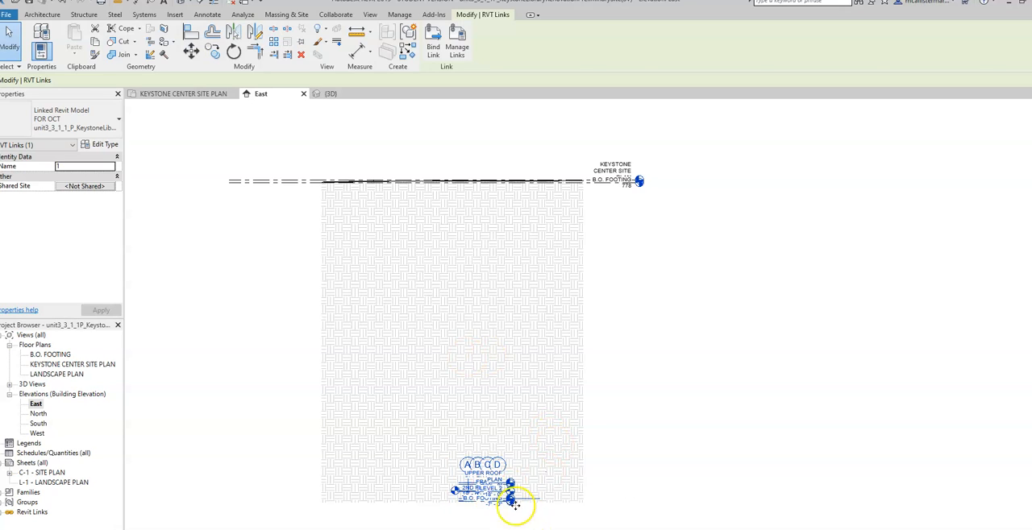
left_click(347, 149)
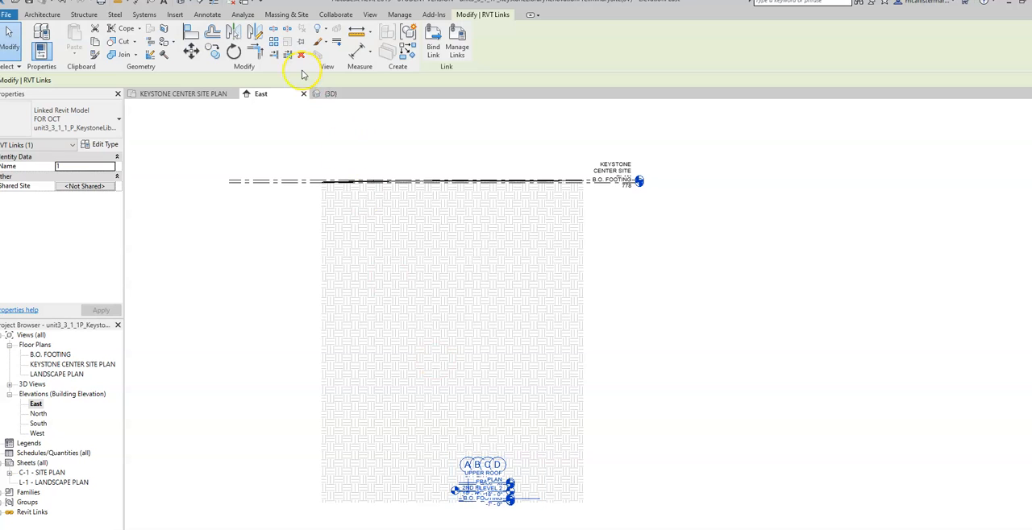
- Align the linked building's B.O. FOOTING level with the site's B.O. FOOTING level in the East elevation
left_click(190, 32)
scroll(594, 184, "up", 4)
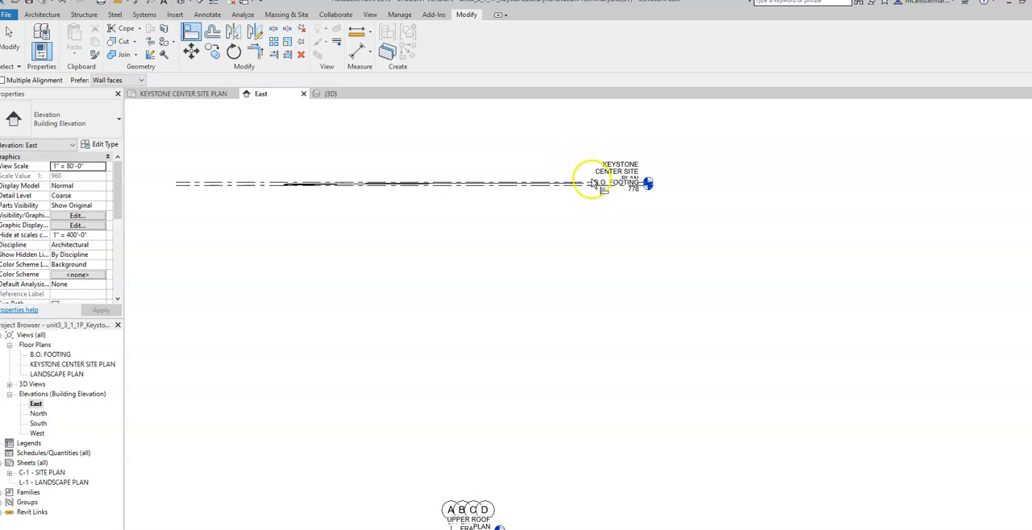
scroll(611, 203, "up", 2)
scroll(516, 161, "up", 1)
left_click(541, 157)
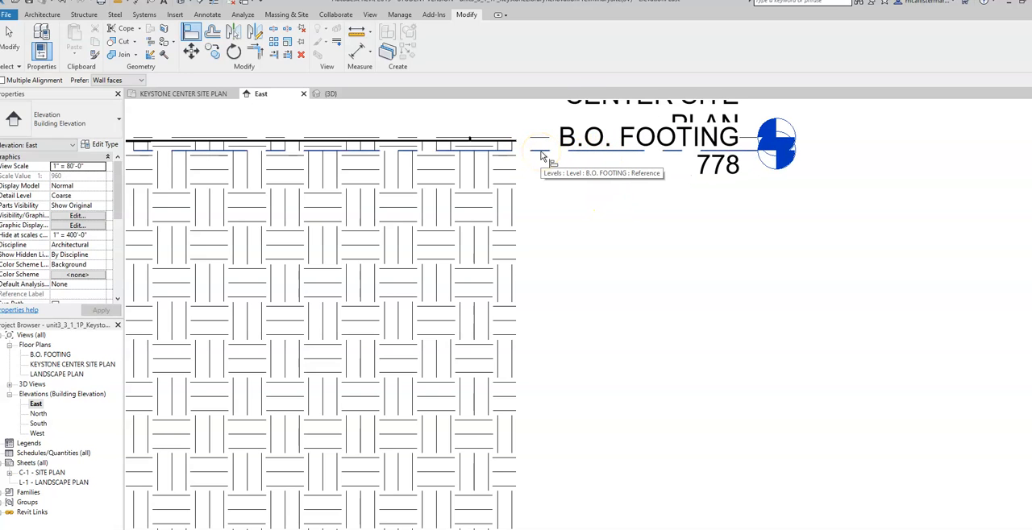
scroll(552, 201, "down", 4)
scroll(487, 403, "up", 4)
scroll(487, 403, "up", 3)
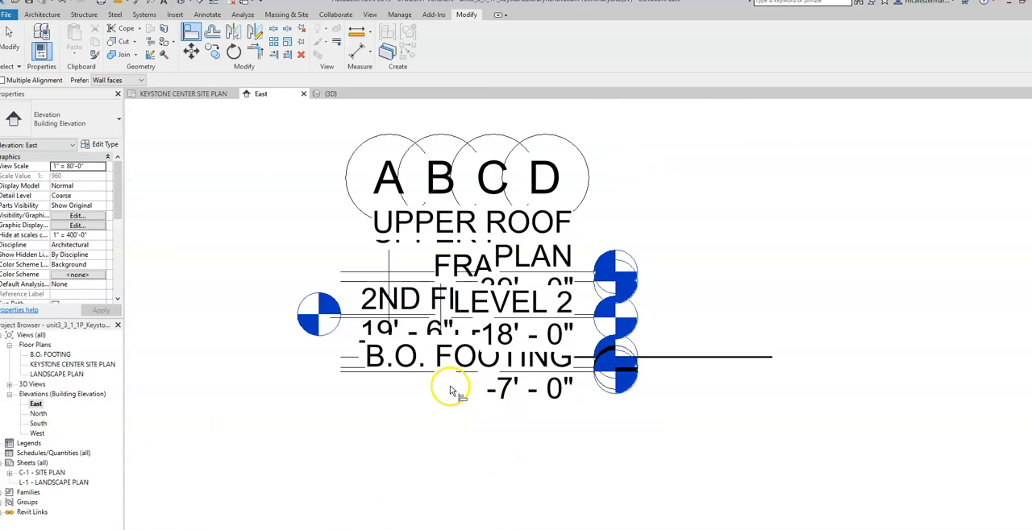
left_click(415, 369)
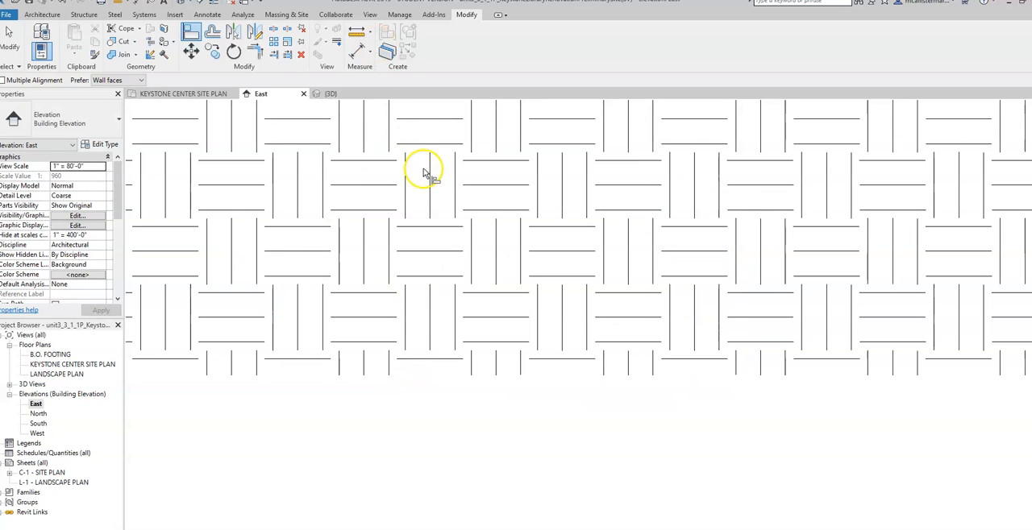
- Inspect the linked building's placement on the site topography in the 3D view
left_click(372, 15)
left_click(334, 37)
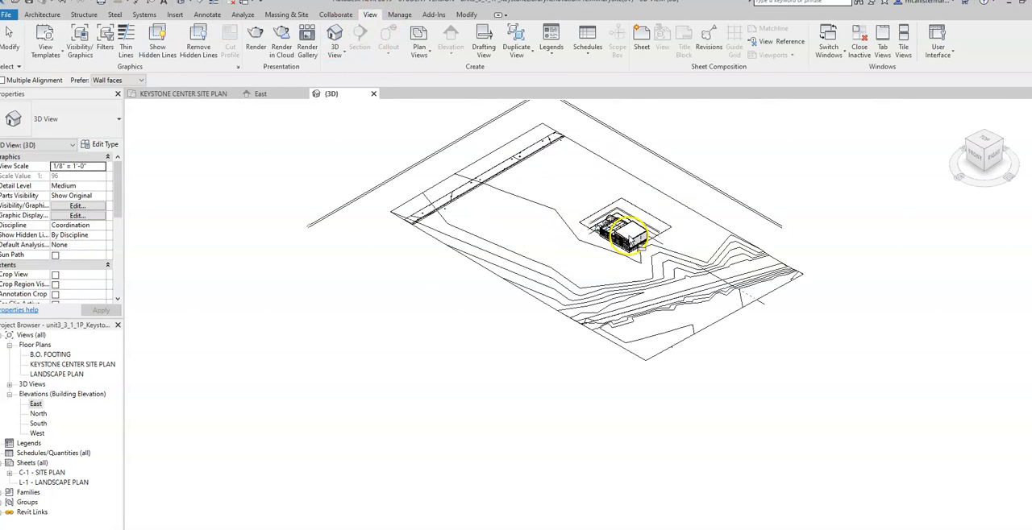
scroll(621, 229, "up", 5)
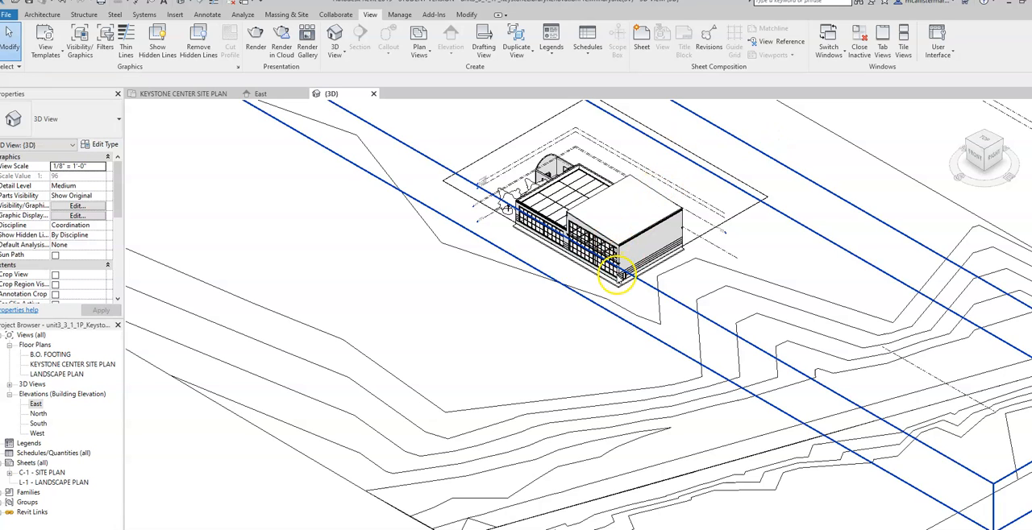
- Open the KEYSTONE CENTER SITE PLAN floor plan and select the linked building
double_click(88, 364)
scroll(592, 264, "up", 5)
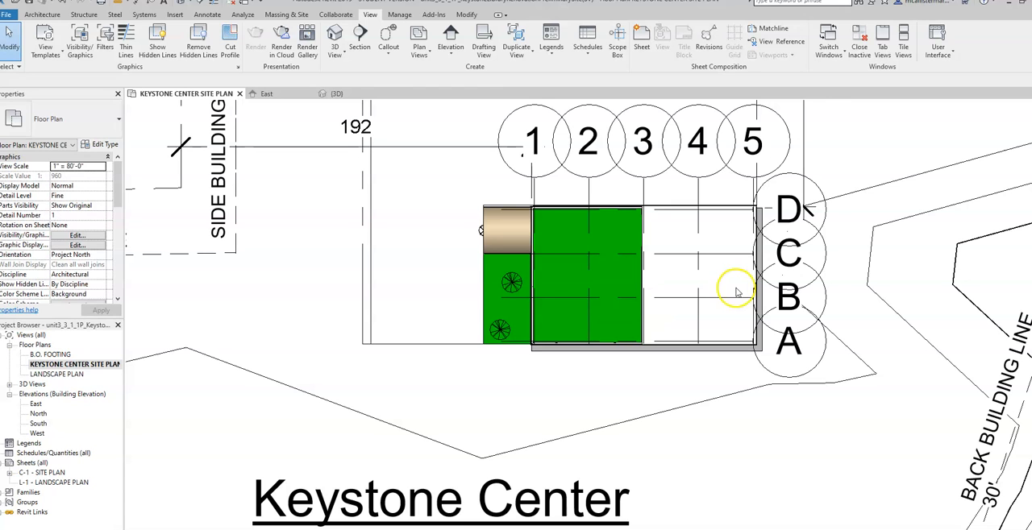
scroll(743, 234, "up", 2)
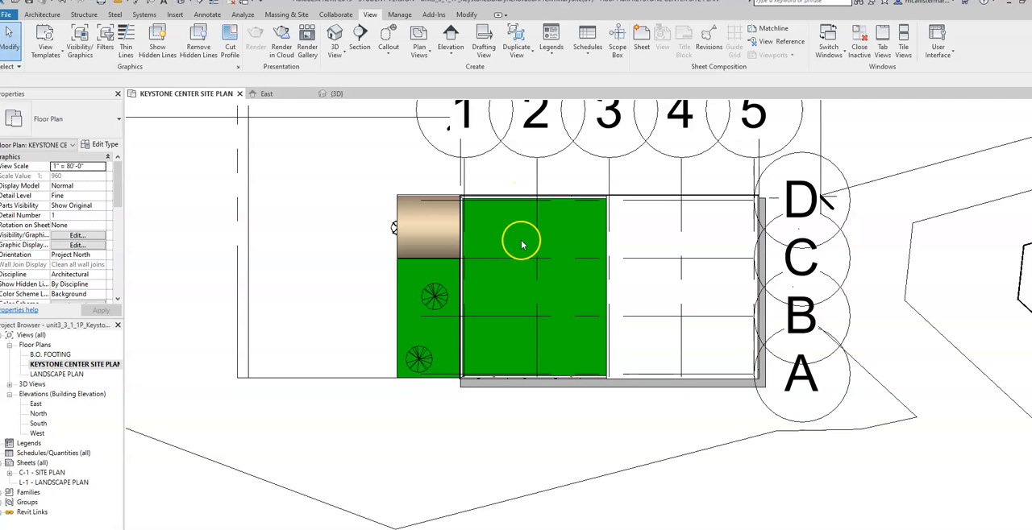
left_click(525, 266)
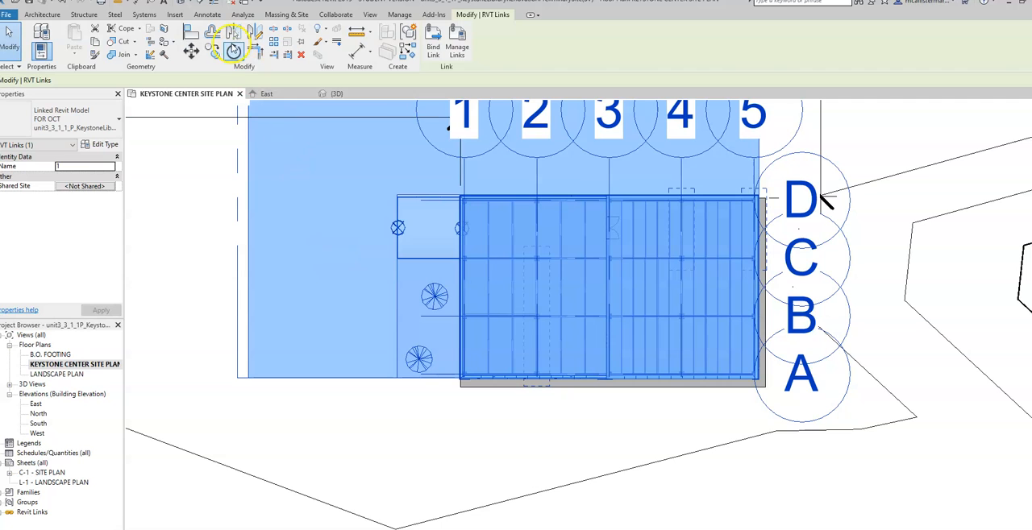
- Align the linked building's south wall face with the south edge of the gray building pad in the site plan
left_click(191, 33)
scroll(500, 403, "up", 1)
scroll(500, 403, "up", 1)
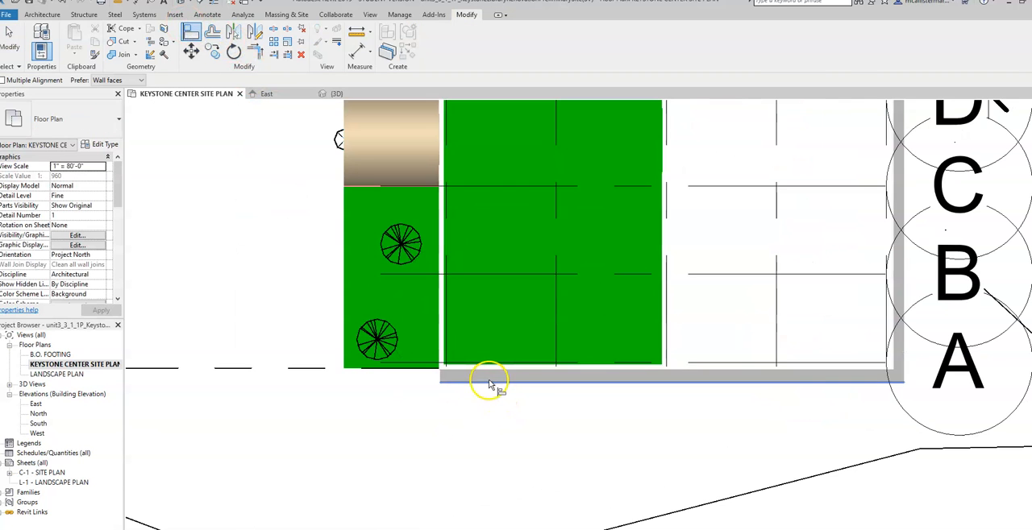
scroll(482, 371, "up", 3)
scroll(482, 372, "up", 3)
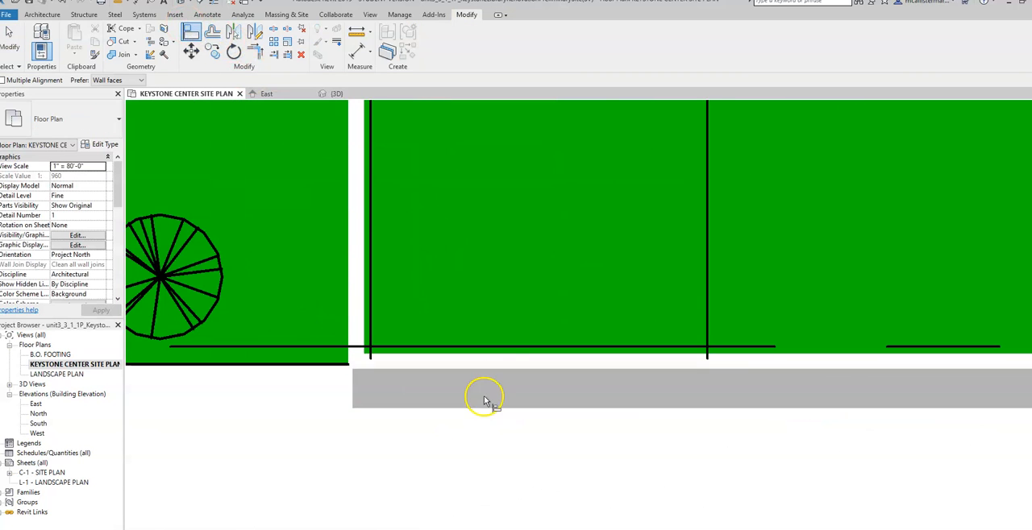
left_click(482, 395)
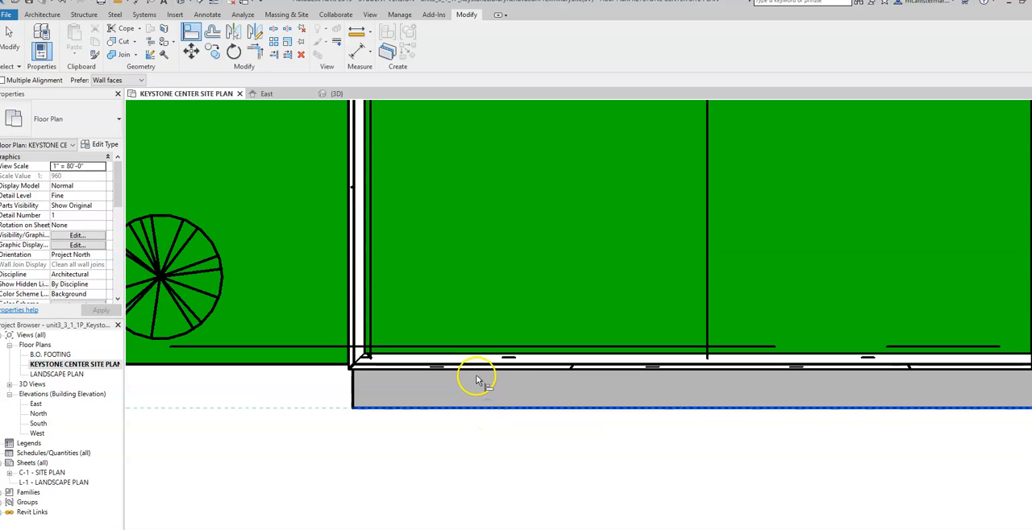
left_click(477, 373)
- Align the linked building's east wall face with the east edge of the building pad in the site plan
scroll(475, 376, "up", 2)
scroll(474, 371, "down", 7)
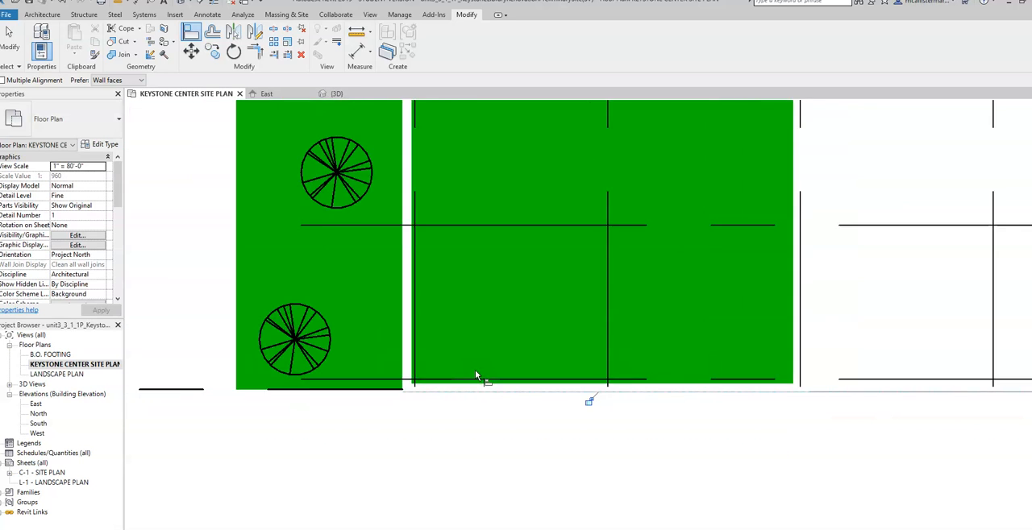
middle_click_drag(898, 339, 693, 352)
scroll(732, 284, "up", 4)
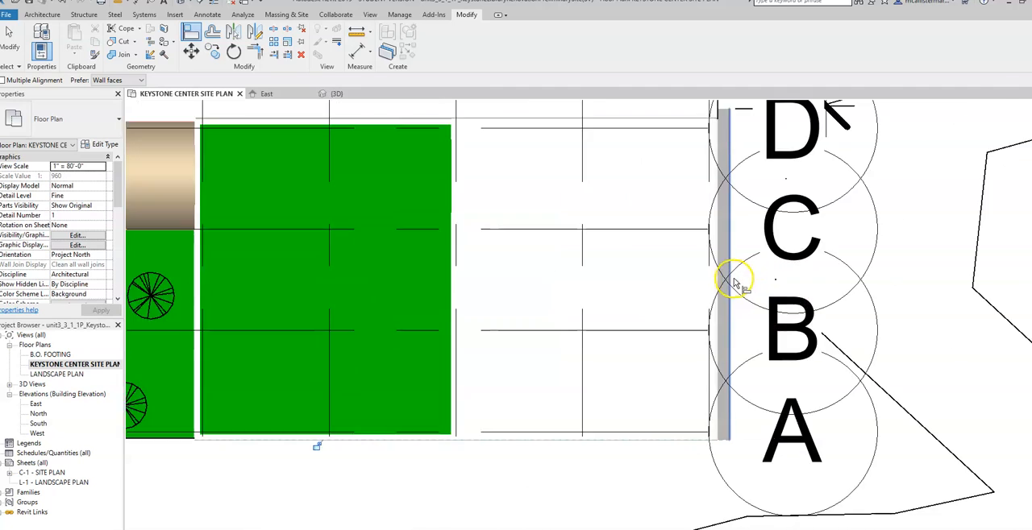
left_click(729, 347)
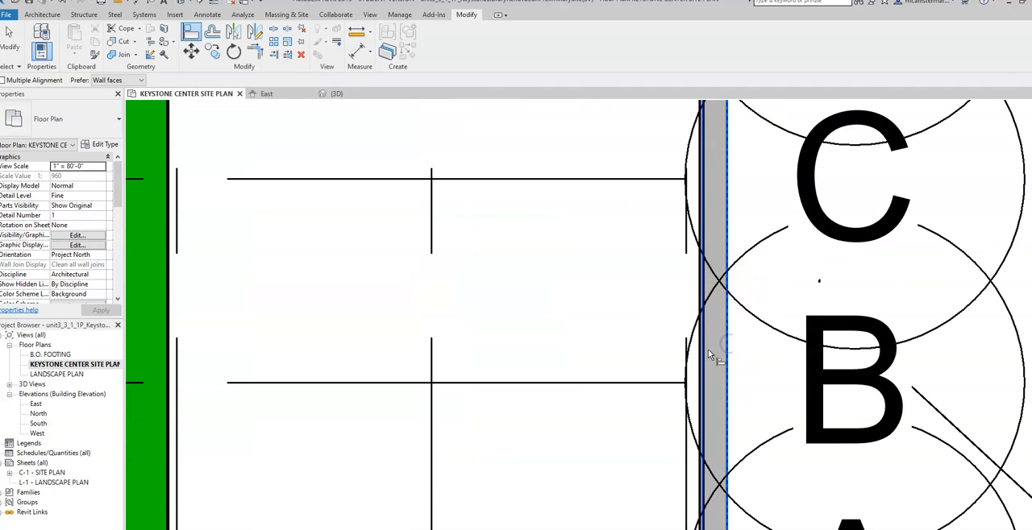
left_click(701, 351)
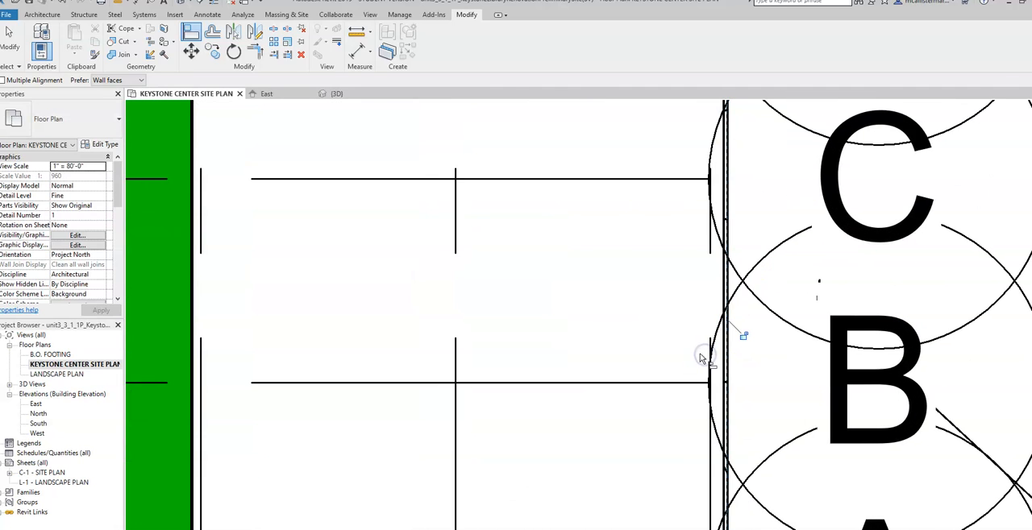
- Inspect the aligned building's position in the site plan and in the default 3D view
scroll(703, 355, "down", 5)
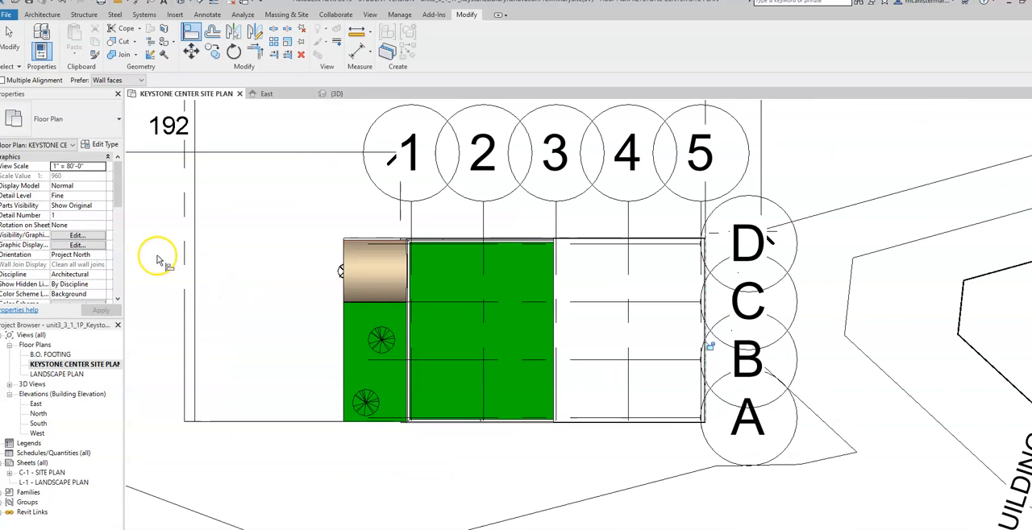
scroll(396, 283, "down", 2)
middle_click_drag(478, 235, 617, 264)
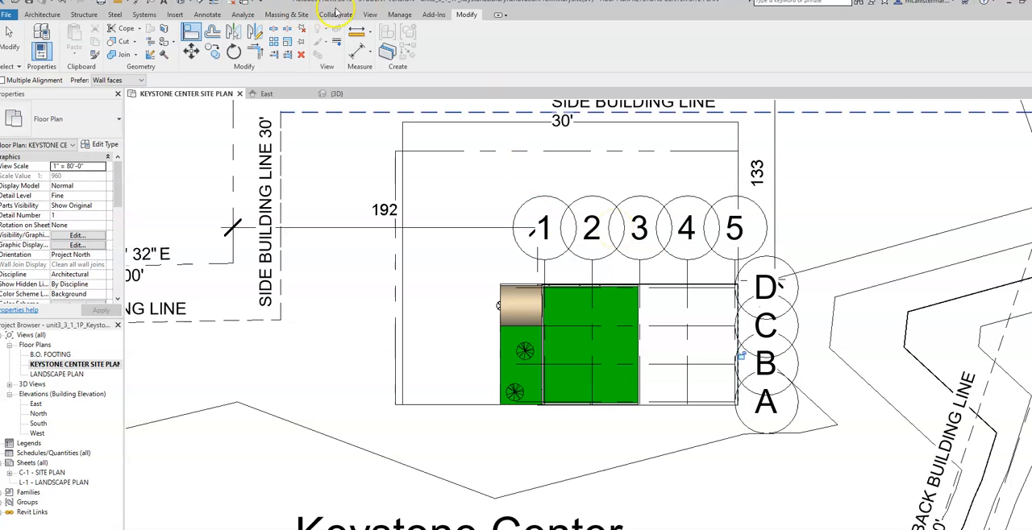
left_click(371, 13)
left_click(336, 38)
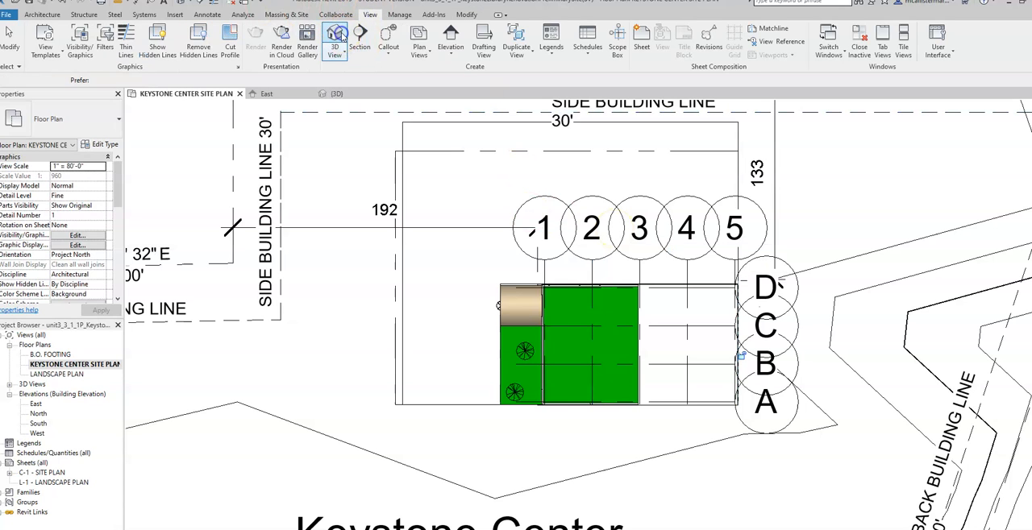
scroll(488, 189, "up", 5)
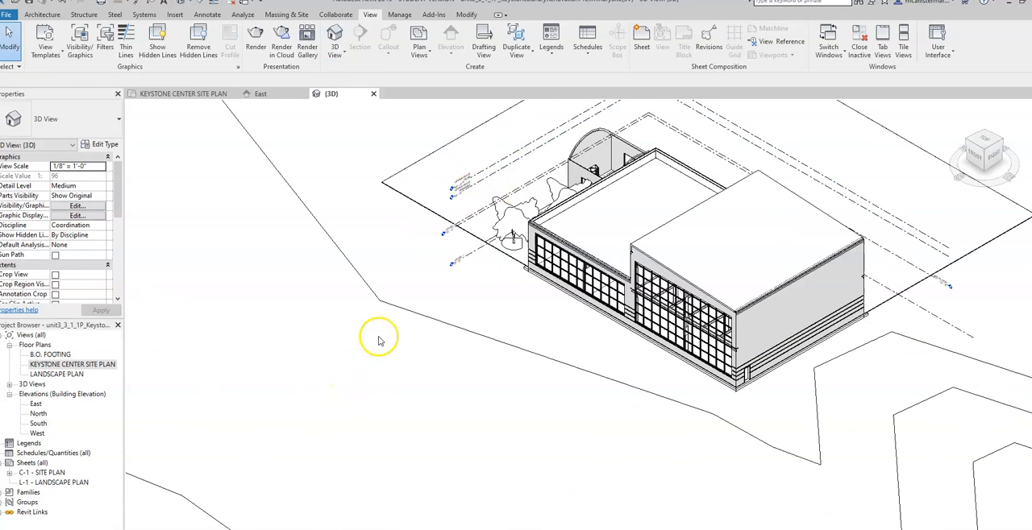
scroll(381, 339, "down", 2)
scroll(381, 339, "down", 2)
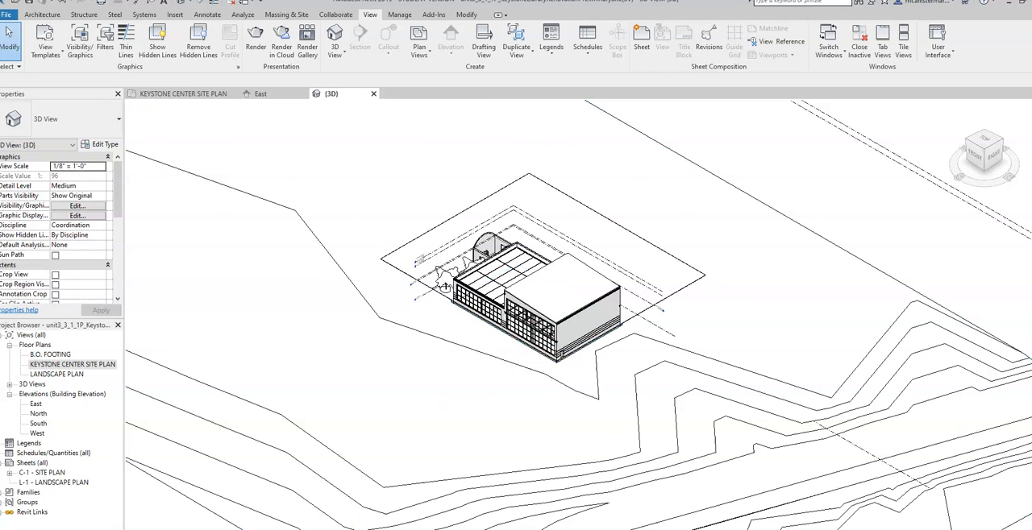
- Change the 3D view's visual style to a shaded display that shows material colors
left_click(188, 529)
left_click(203, 499)
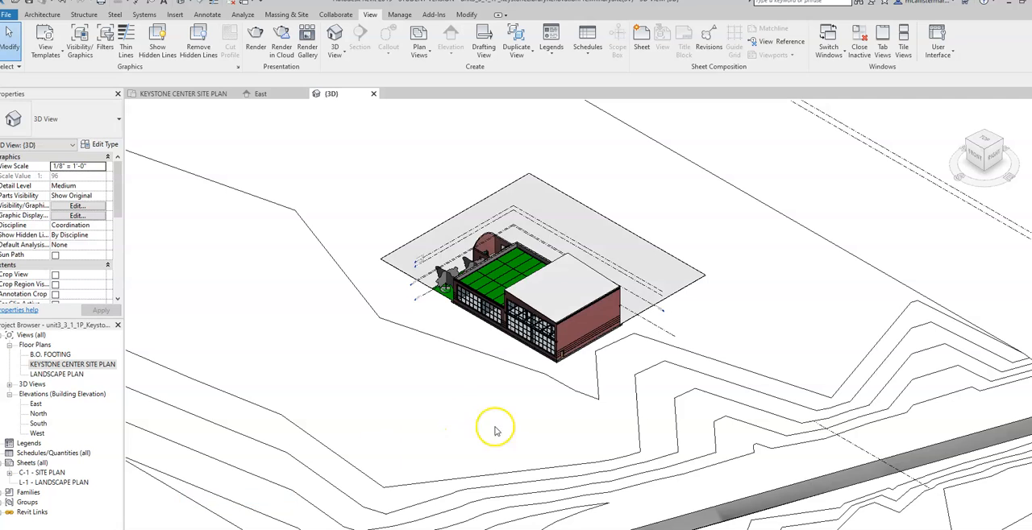
scroll(640, 419, "down", 3)
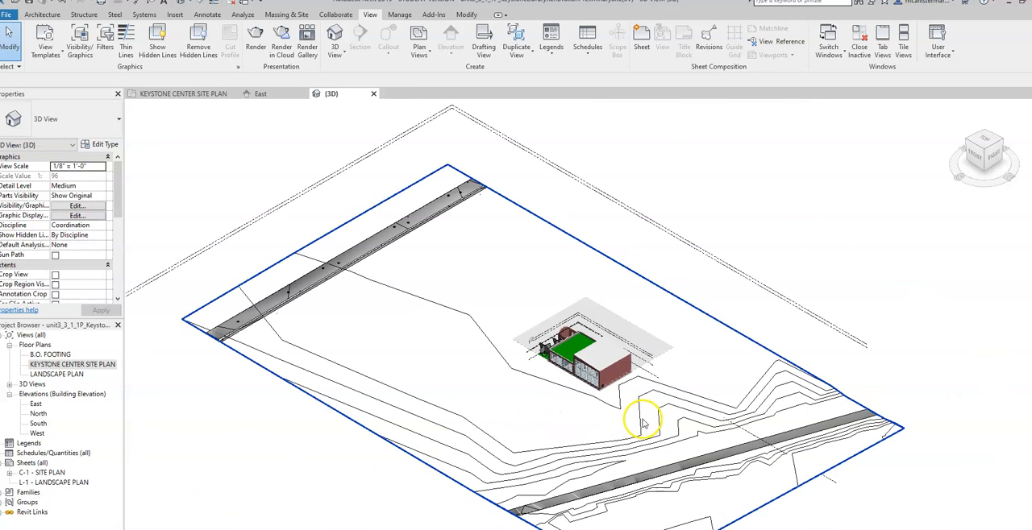
- Set the site topography's material to Site - Grass
left_click(376, 430)
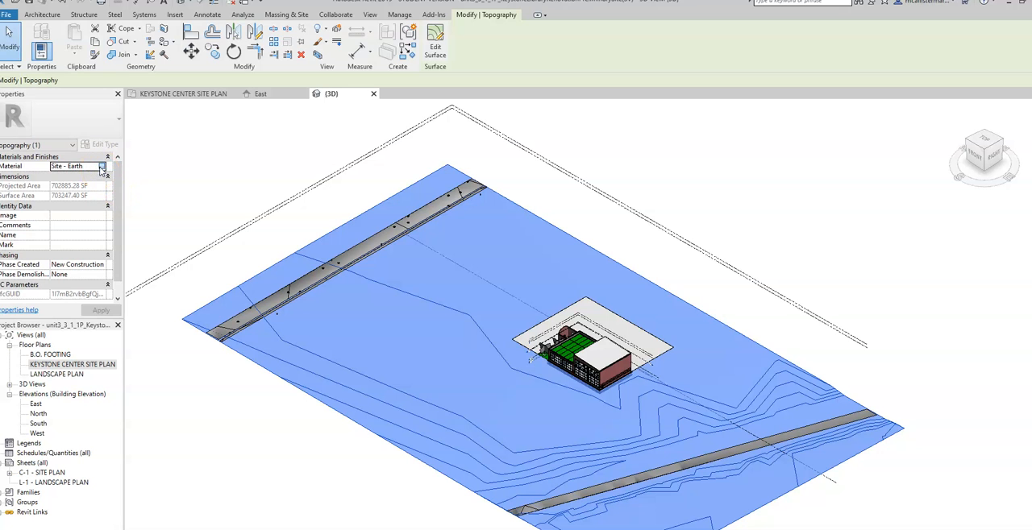
left_click(102, 167)
left_click(422, 328)
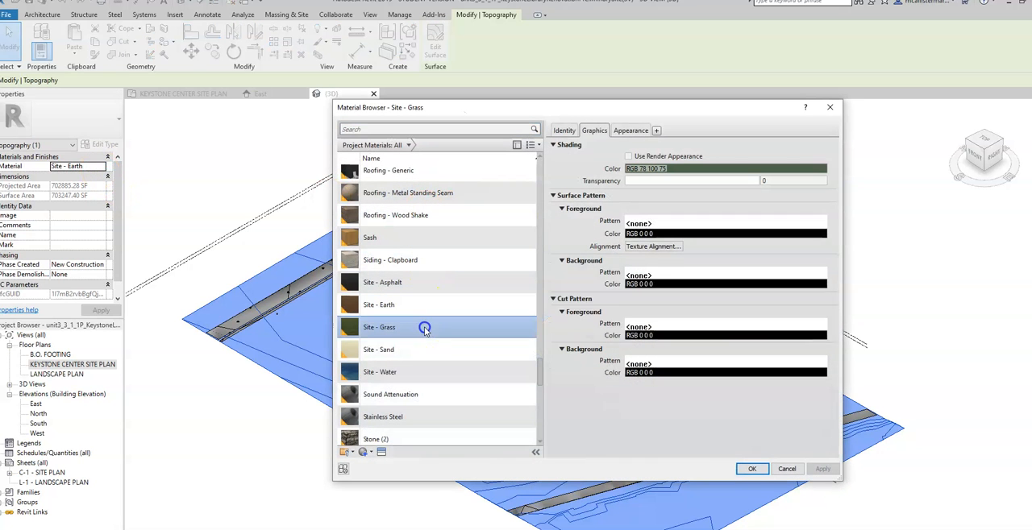
left_click(824, 250)
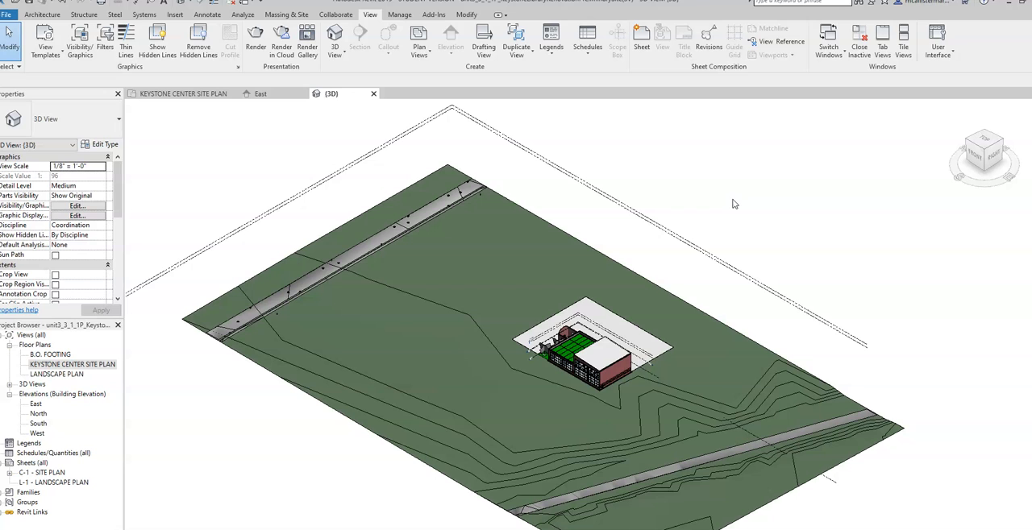
- Orient the 3D view to the front to examine the building's height relative to the site
left_click(979, 164)
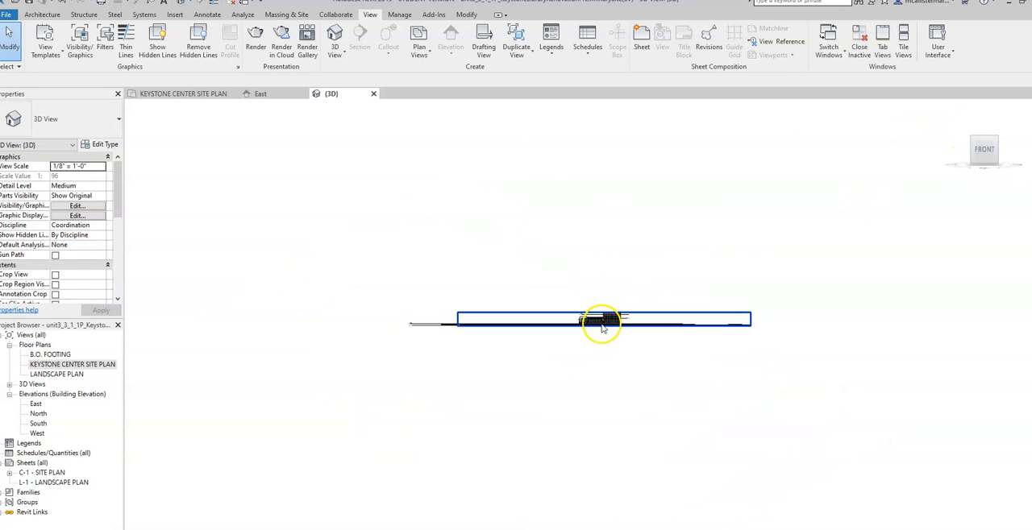